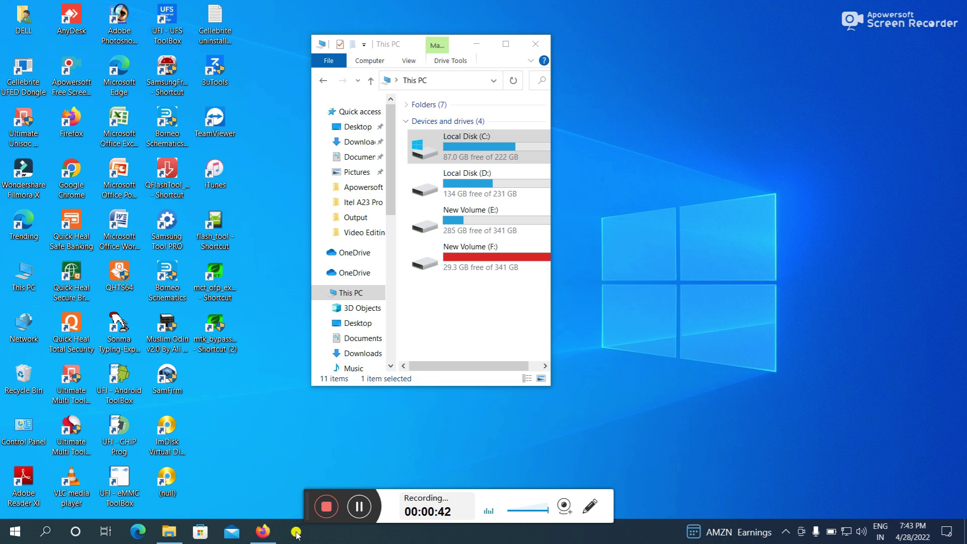
# Switch to Firefox and search Google for "borneo schematic"
pyautogui.click(275, 536)
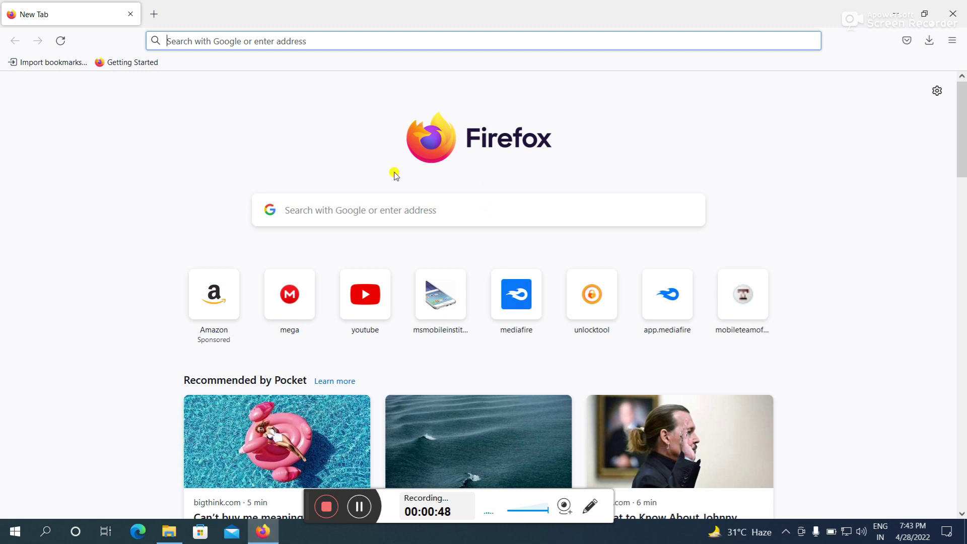
pyautogui.click(341, 216)
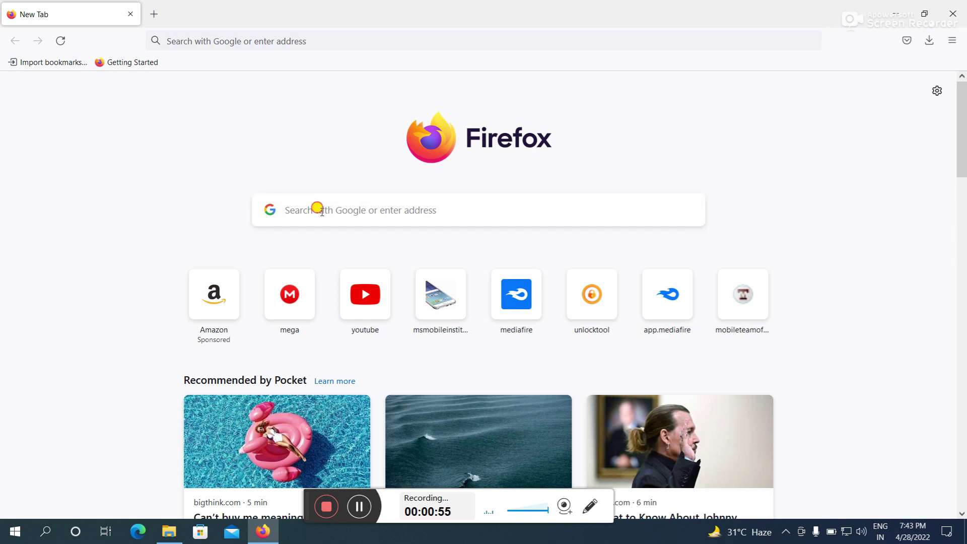
pyautogui.write('BO')
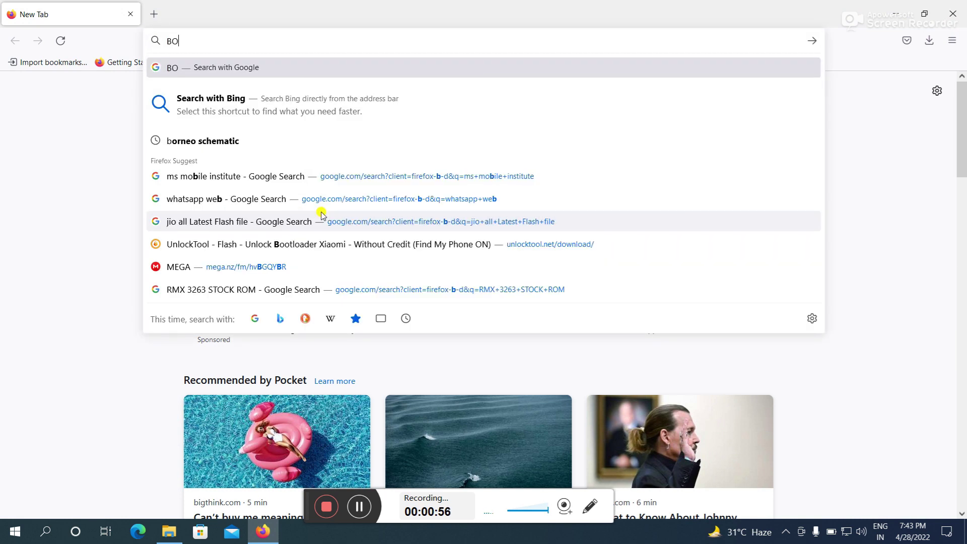
pyautogui.write('RNEO')
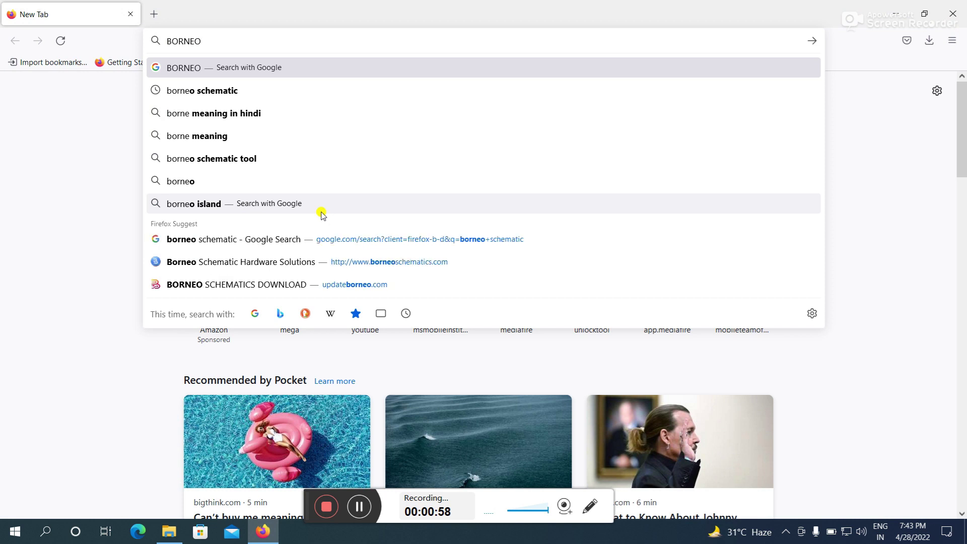
pyautogui.click(211, 91)
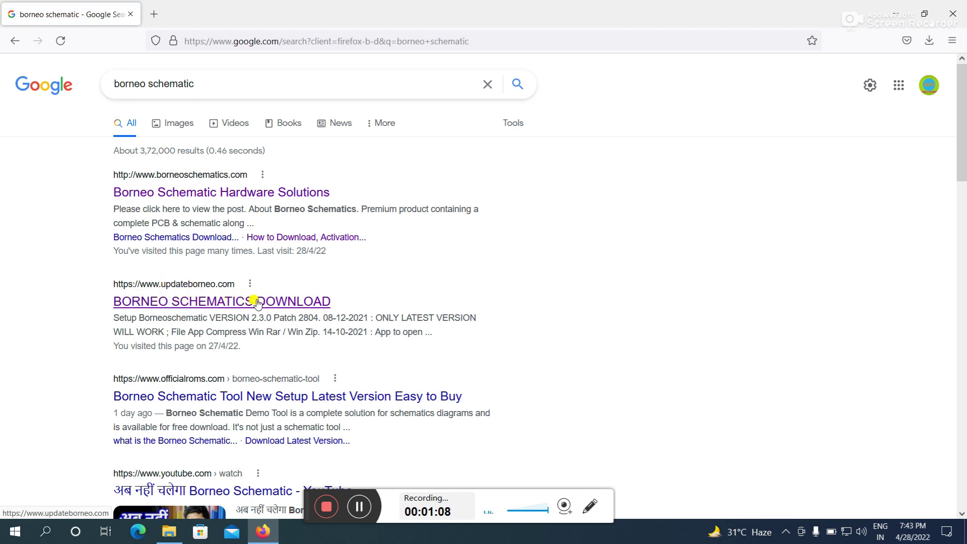
# Open the BORNEO SCHEMATICS DOWNLOAD site and download Setup Borneoschematic VERSION 2.3.0 Patch 2804
pyautogui.click(223, 302)
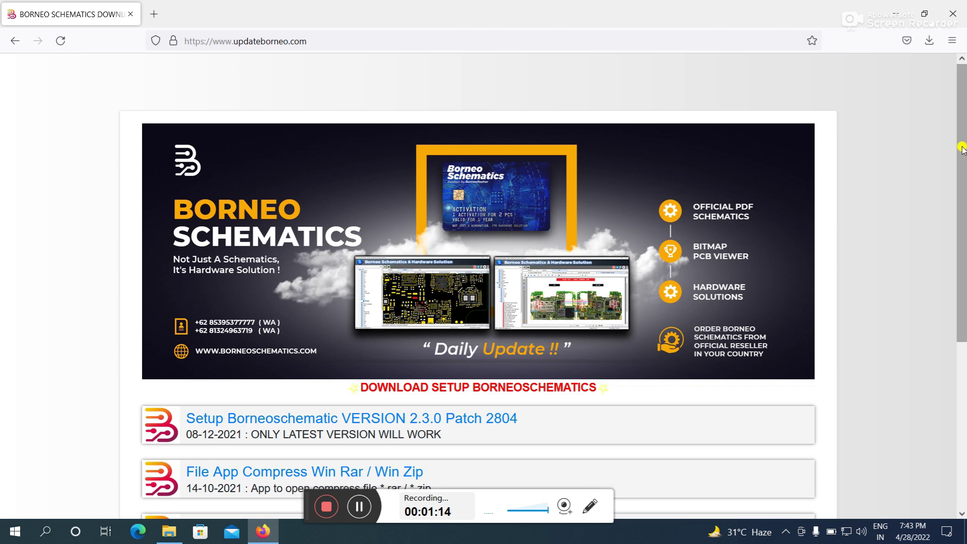
pyautogui.scroll(-2, 962, 179)
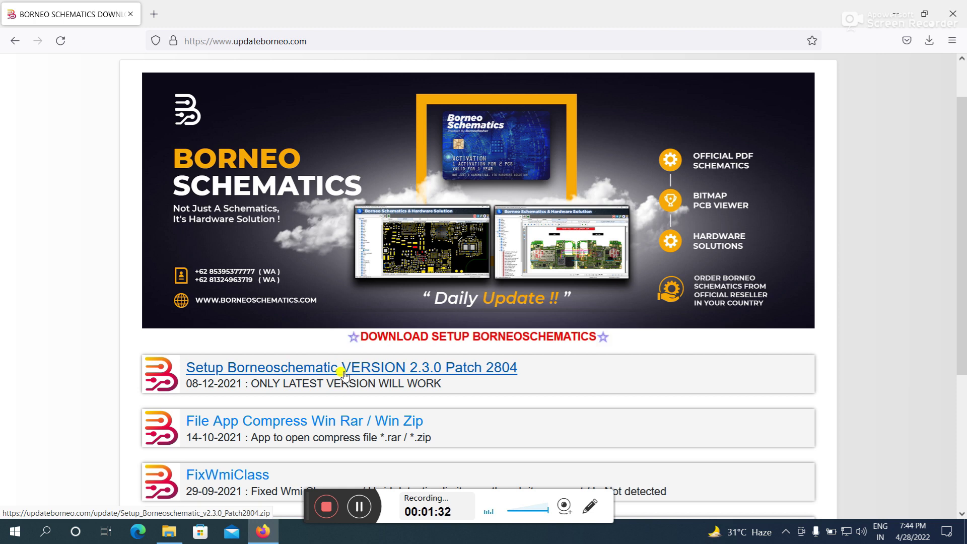
pyautogui.click(366, 368)
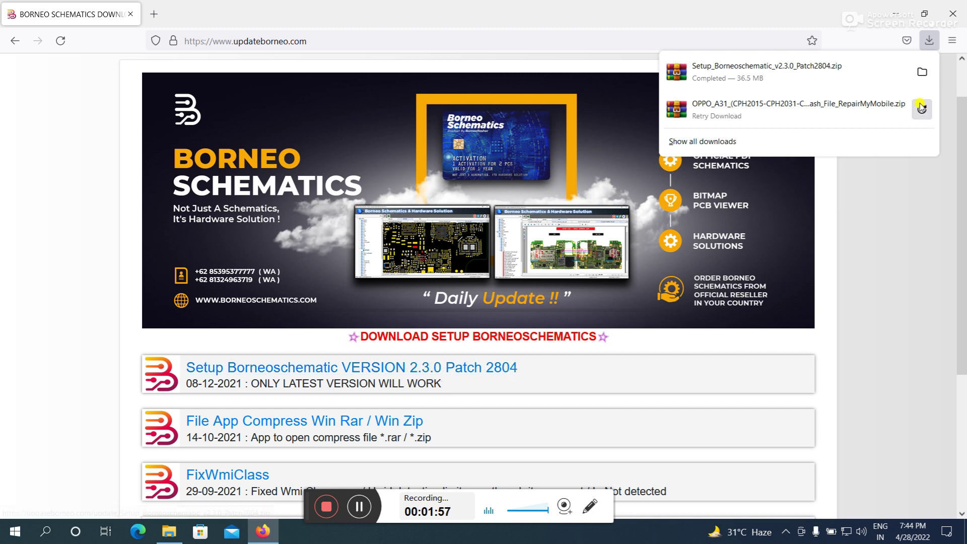
# Show the downloaded setup archive in its folder, minimise the browser and place the Downloads and This PC windows side by side
pyautogui.click(922, 72)
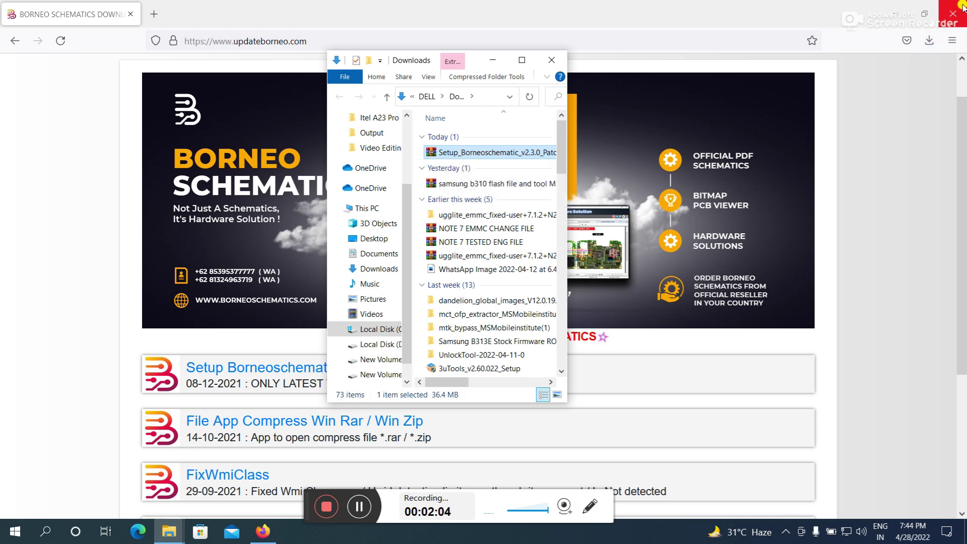
pyautogui.click(900, 15)
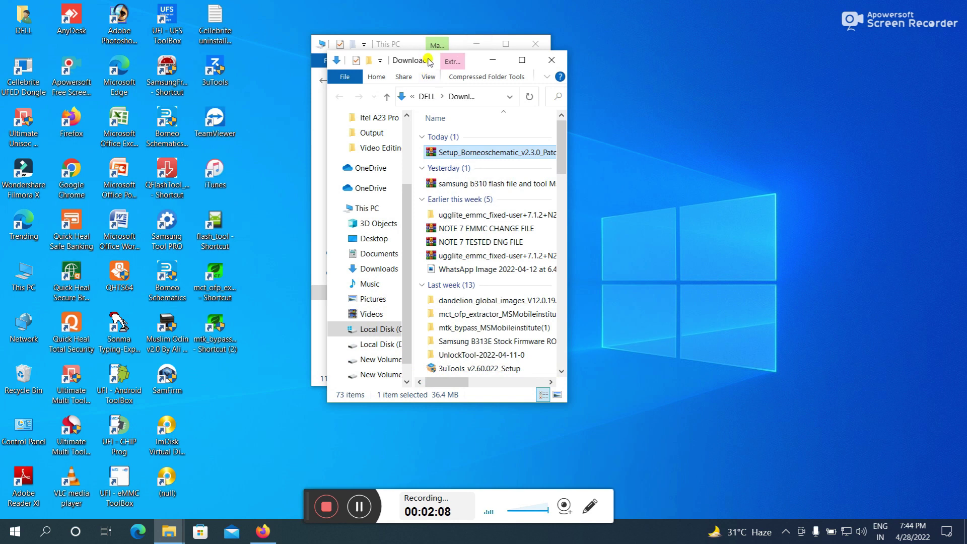
pyautogui.moveTo(420, 60); pyautogui.dragTo(254, 78)
pyautogui.click(417, 45)
pyautogui.moveTo(417, 46); pyautogui.dragTo(714, 57)
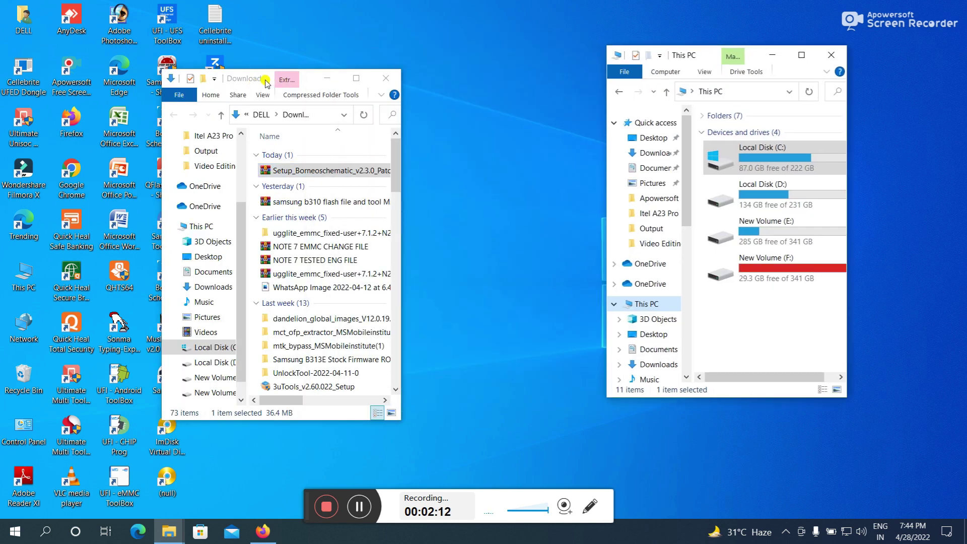
pyautogui.moveTo(266, 83); pyautogui.dragTo(350, 77)
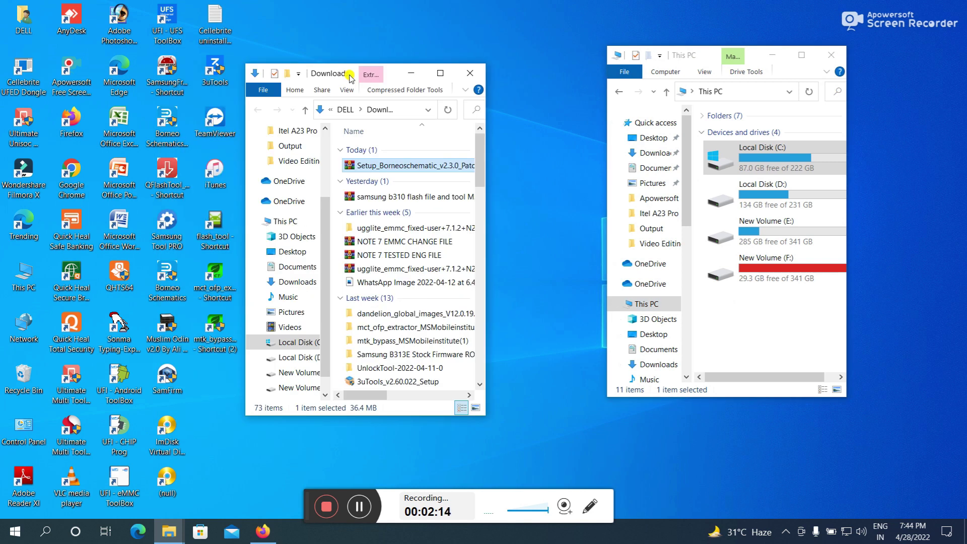
# Open the Setup_Borneoschematic_v2.3.0_Patch2804 archive, run the setup application inside it and extract to C:\Borneoschematic
pyautogui.doubleClick(375, 166)
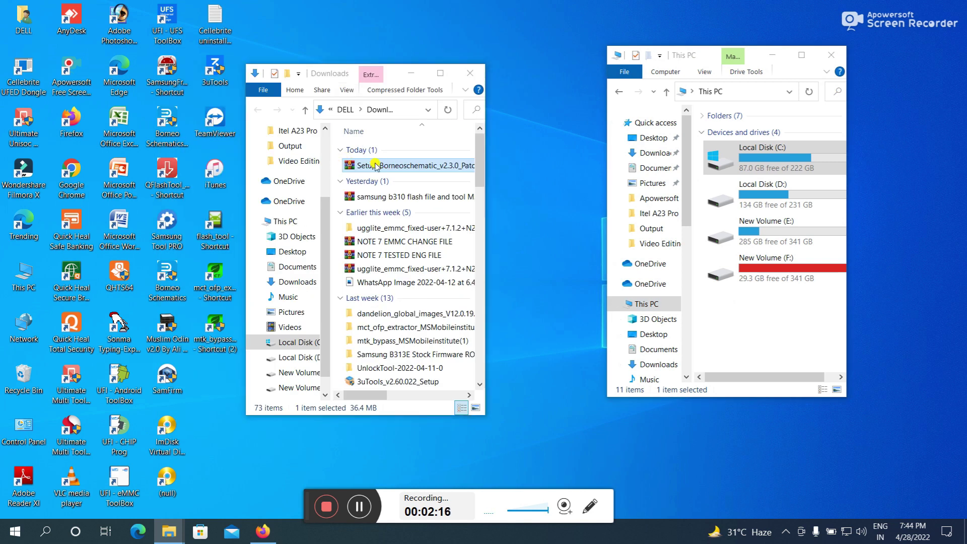
pyautogui.click(209, 155)
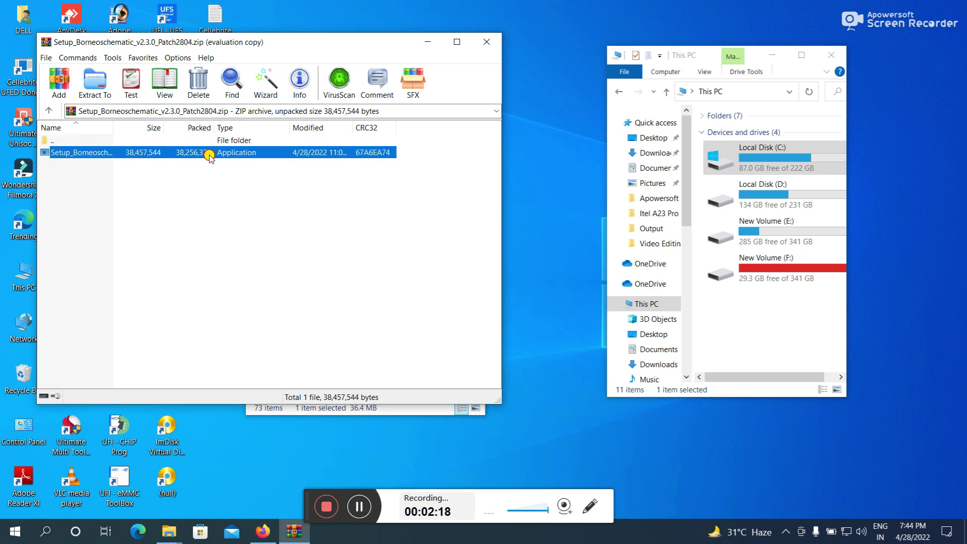
pyautogui.doubleClick(209, 156)
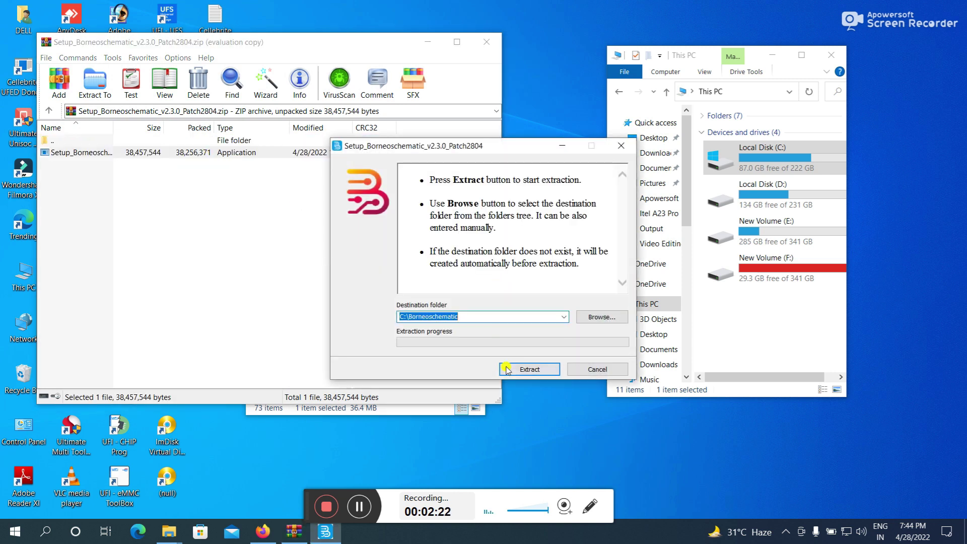
pyautogui.click(529, 371)
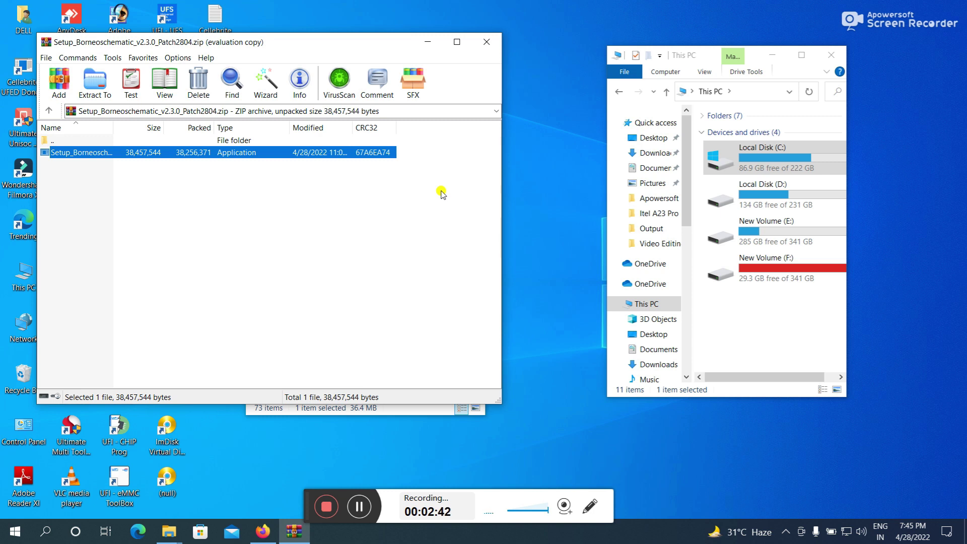
# Minimise the archive window and move the Downloads window closer to the This PC window
pyautogui.click(428, 42)
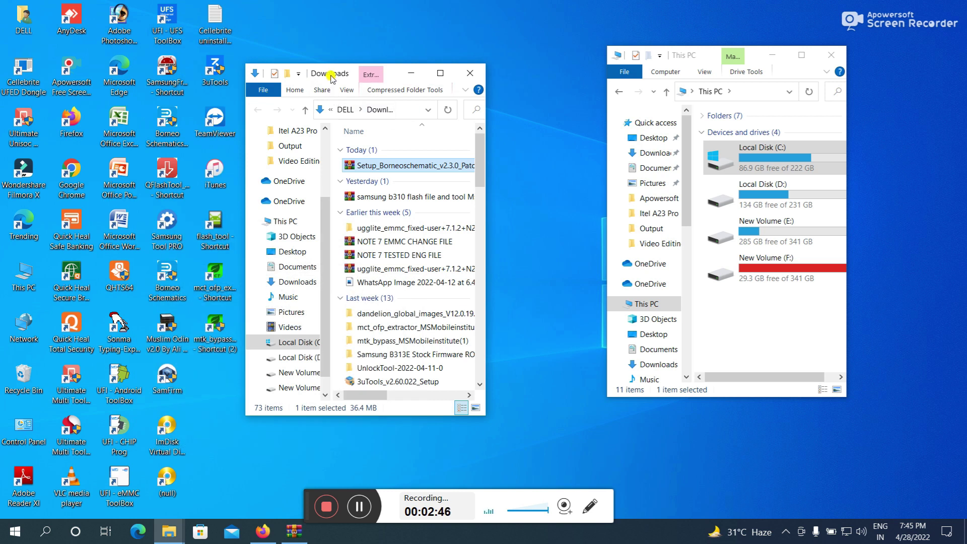
pyautogui.moveTo(331, 76); pyautogui.dragTo(404, 72)
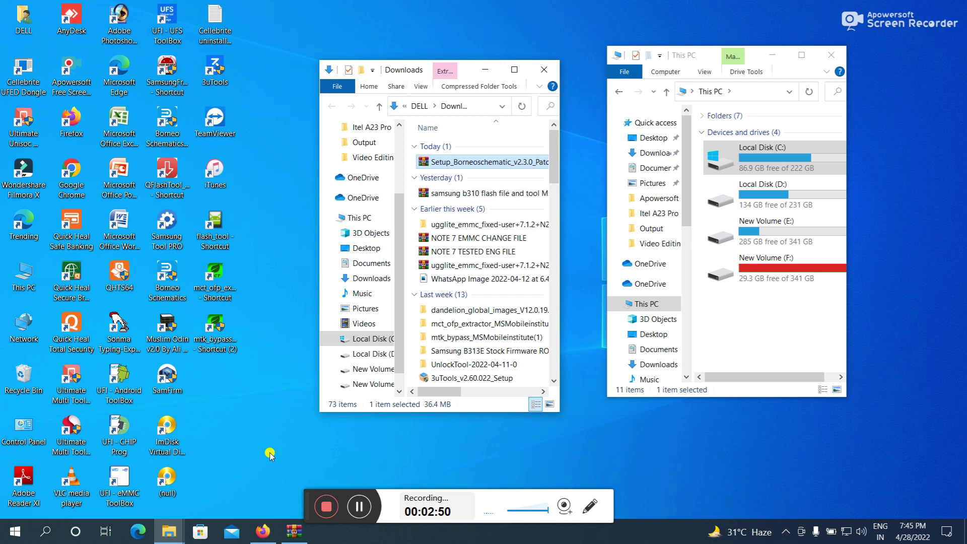
pyautogui.moveTo(307, 508)
pyautogui.mouseDown()
pyautogui.moveTo(310, 481)
pyautogui.moveTo(313, 500)
pyautogui.mouseUp()
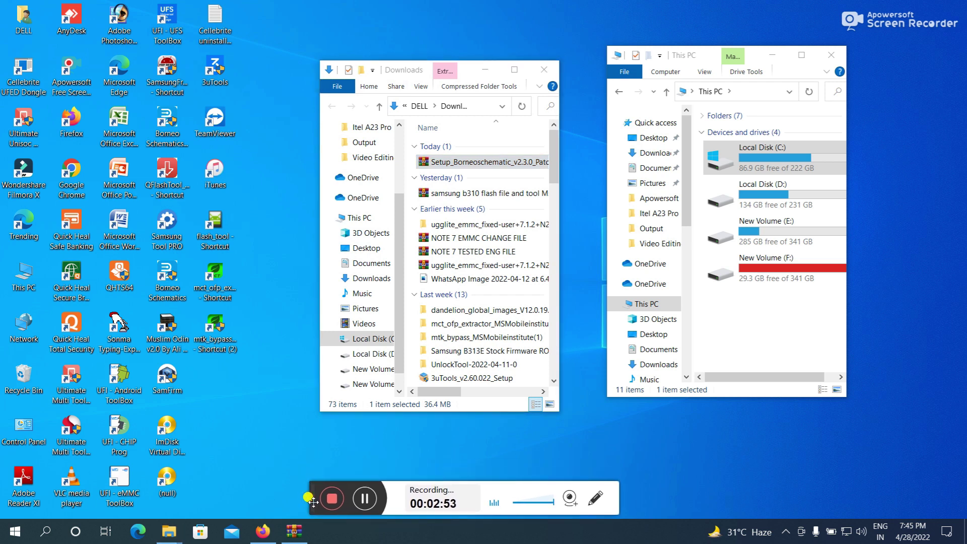
# Refresh the Windows desktop twice
pyautogui.rightClick(285, 319)
pyautogui.press('Escape')
pyautogui.press('Escape')
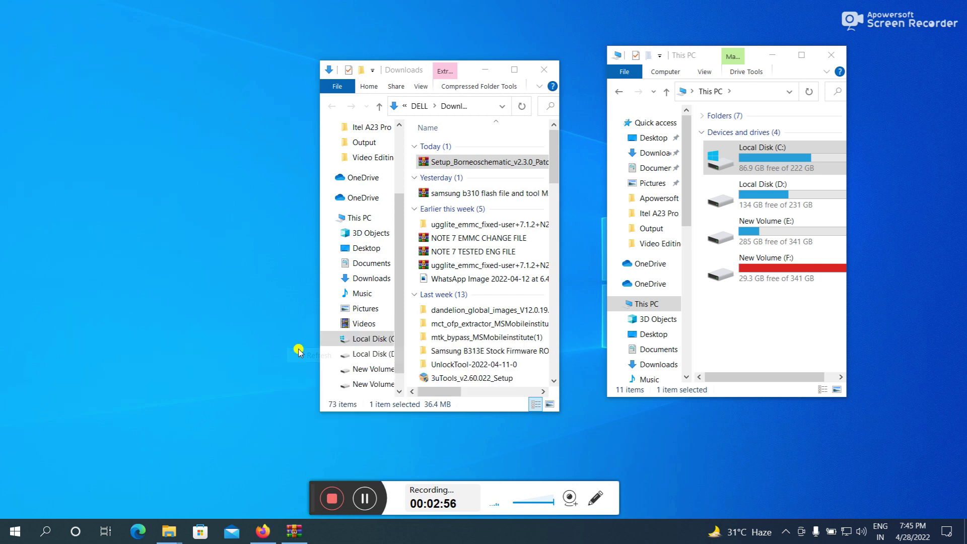
pyautogui.rightClick(285, 307)
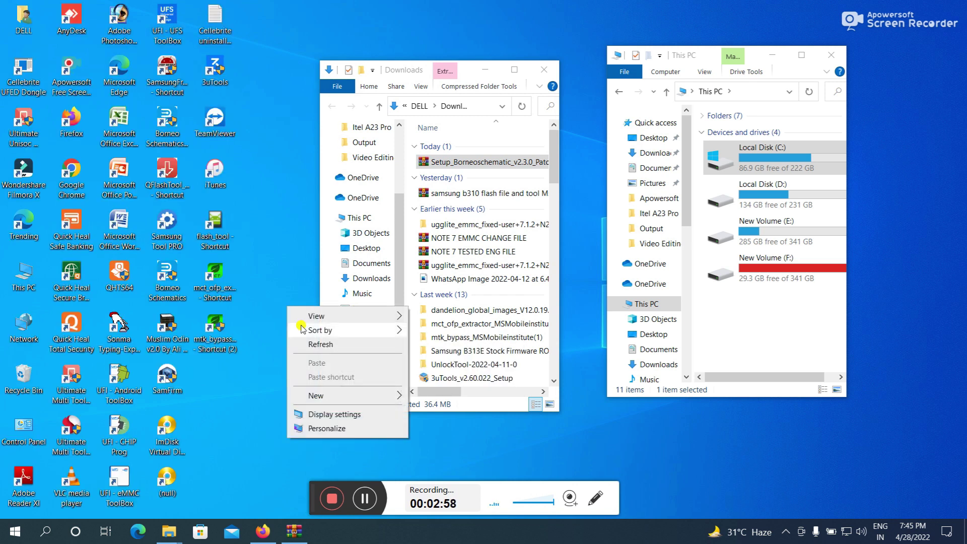
pyautogui.click(305, 345)
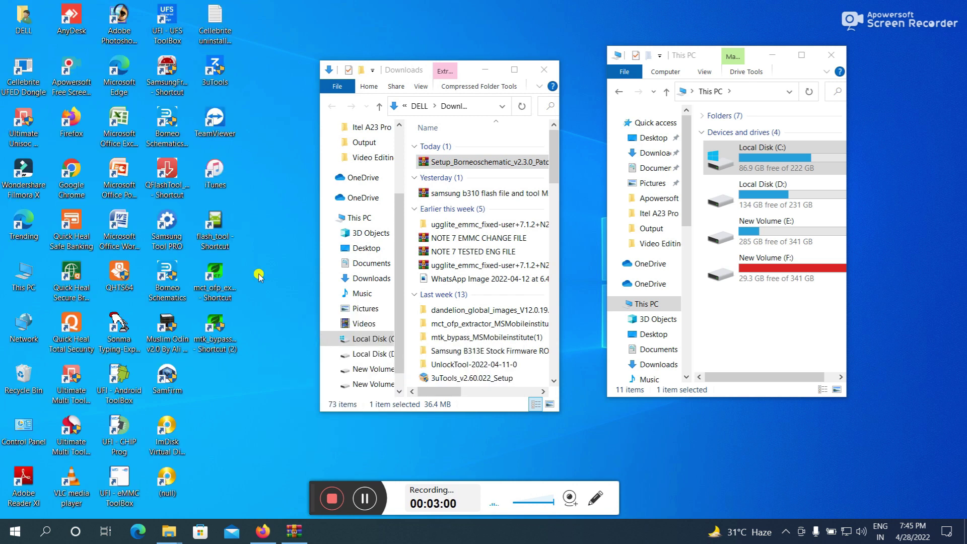
pyautogui.rightClick(259, 275)
pyautogui.click(283, 310)
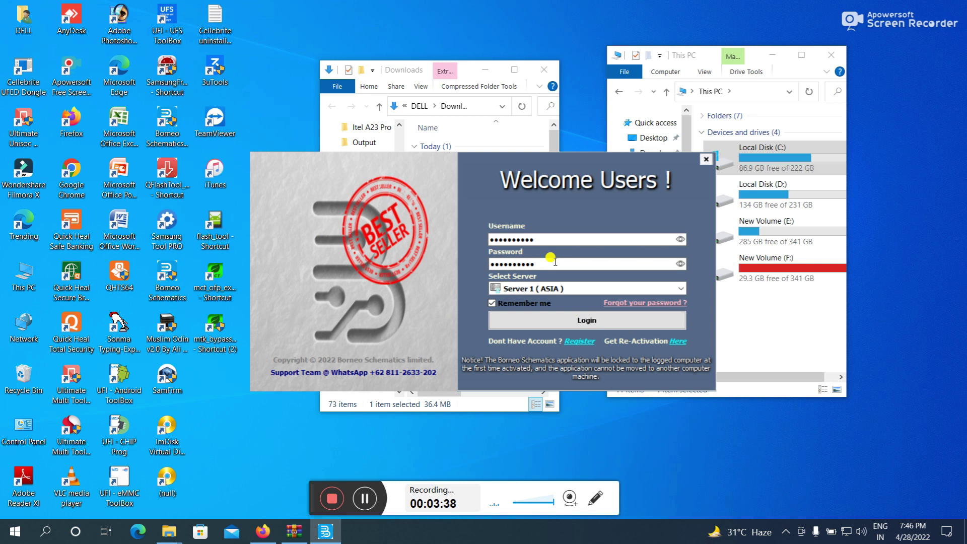
# Log in to Borneo Schematics on Server 1 (ASIA) with the remembered credentials and reposition its window on the desktop
pyautogui.click(577, 321)
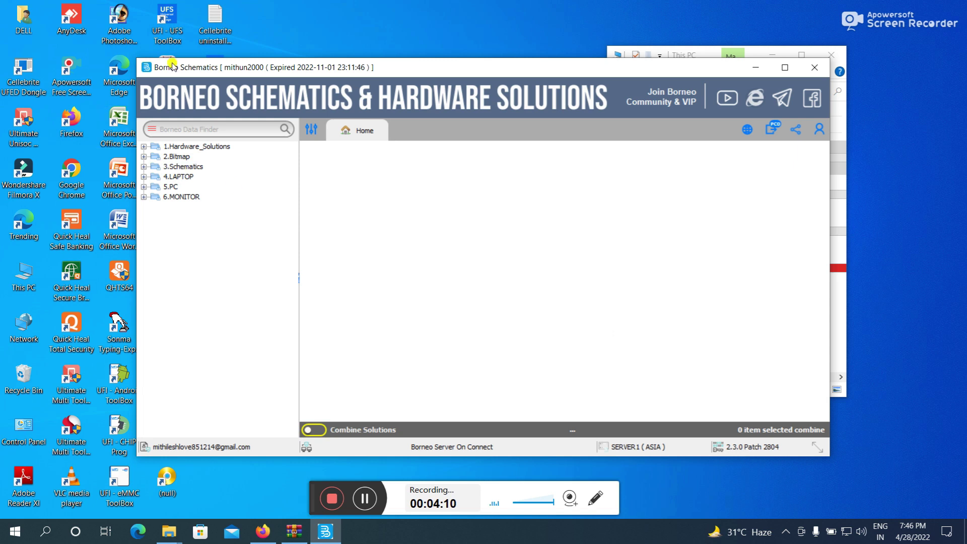
pyautogui.moveTo(316, 73); pyautogui.dragTo(293, 40)
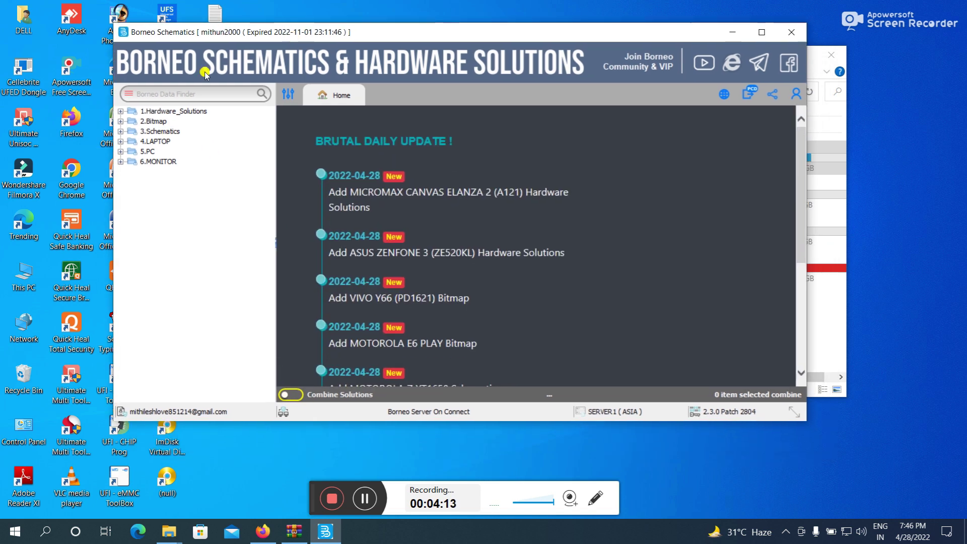
pyautogui.click(173, 111)
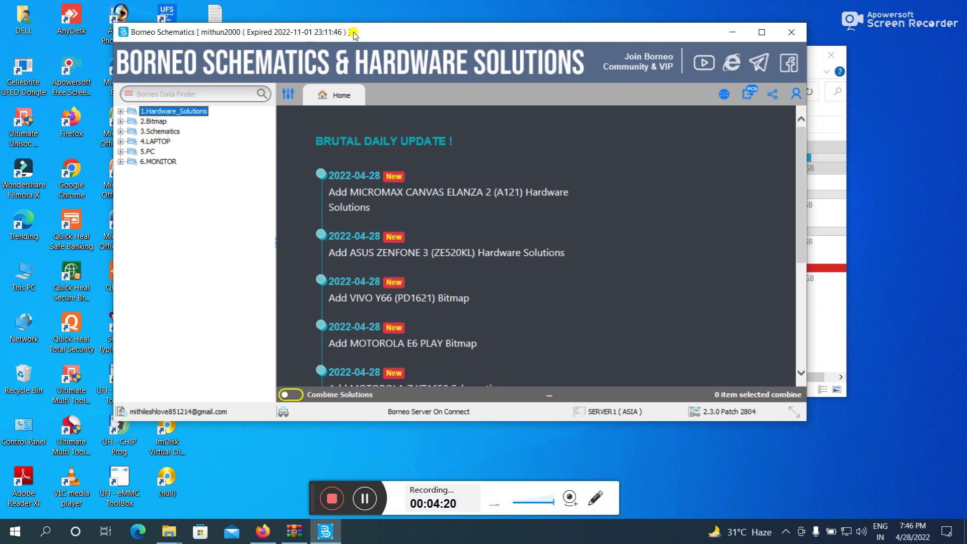
pyautogui.moveTo(361, 34); pyautogui.dragTo(358, 54)
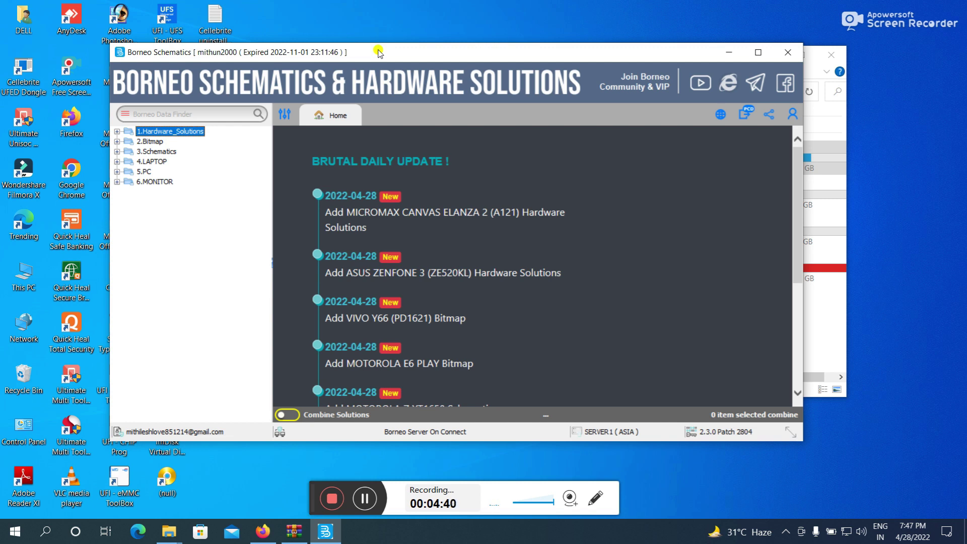
# Expand Hardware_Solutions, VIVO and Y12s MTK in the data tree and open LCD LIGHT.pdf
pyautogui.doubleClick(191, 131)
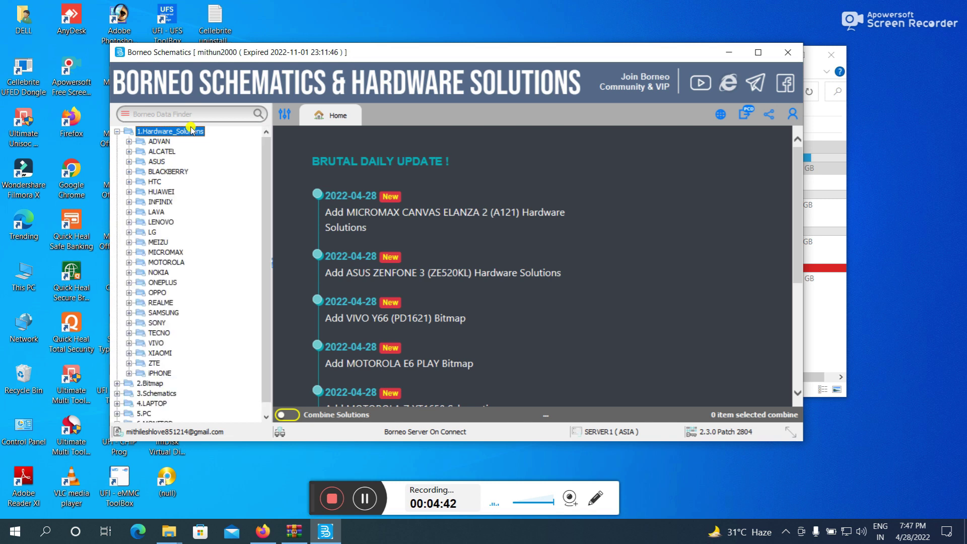
pyautogui.scroll(-1, 272, 196)
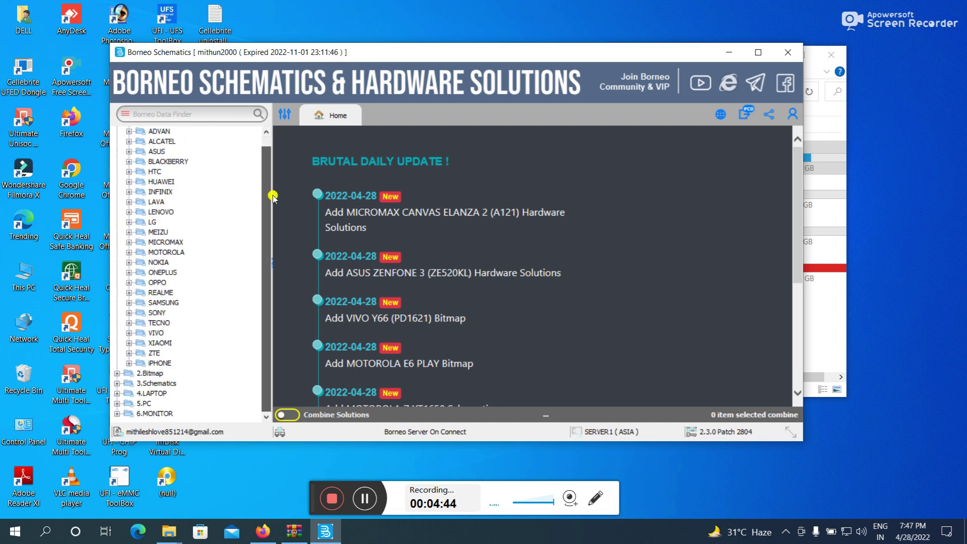
pyautogui.doubleClick(157, 332)
pyautogui.moveTo(265, 259); pyautogui.dragTo(268, 285)
pyautogui.doubleClick(173, 282)
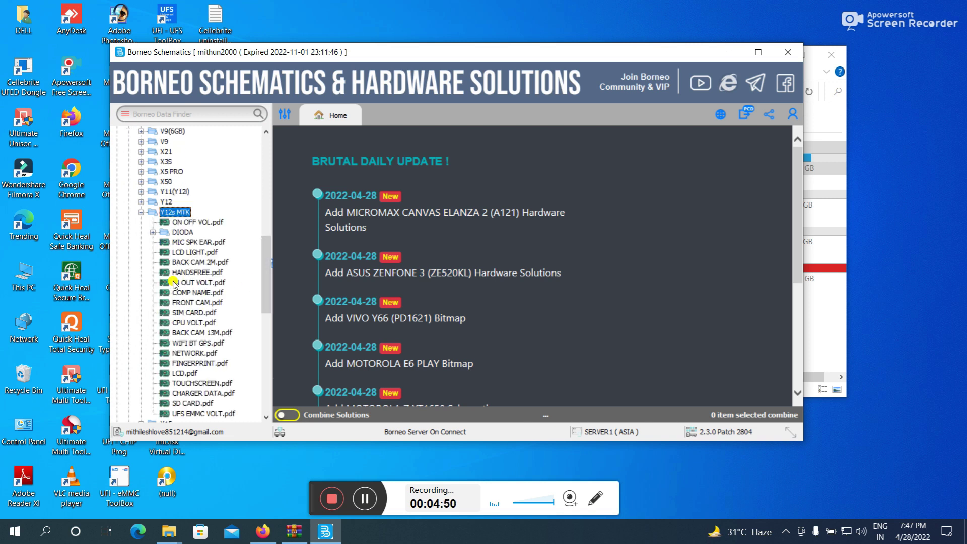
pyautogui.doubleClick(196, 252)
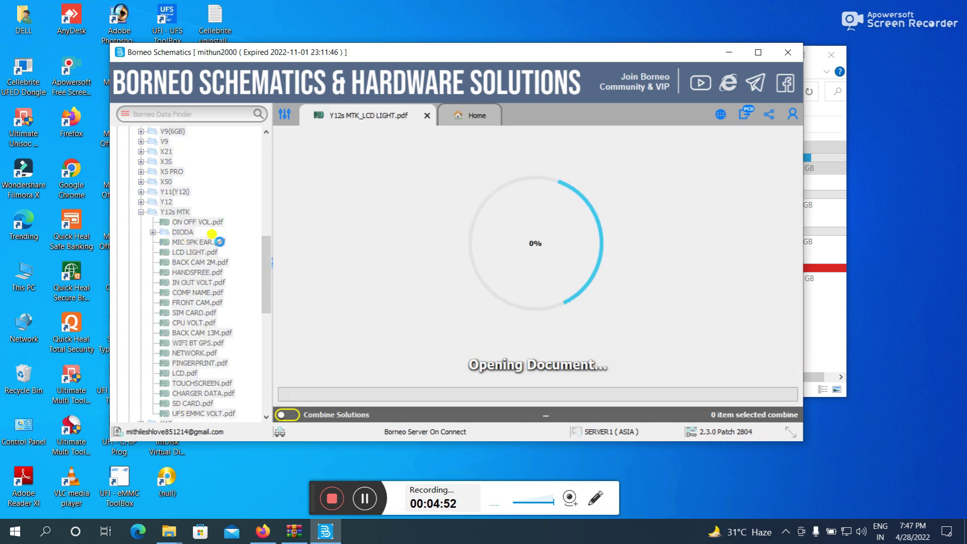
# Maximise the Borneo Schematics window around the opened Y12s MTK document
pyautogui.click(757, 54)
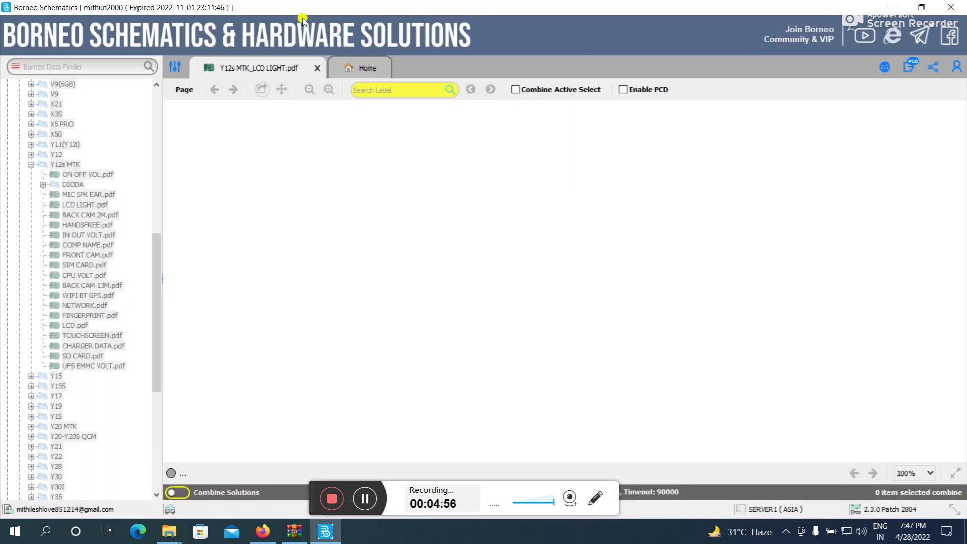
pyautogui.moveTo(308, 5); pyautogui.dragTo(355, 46)
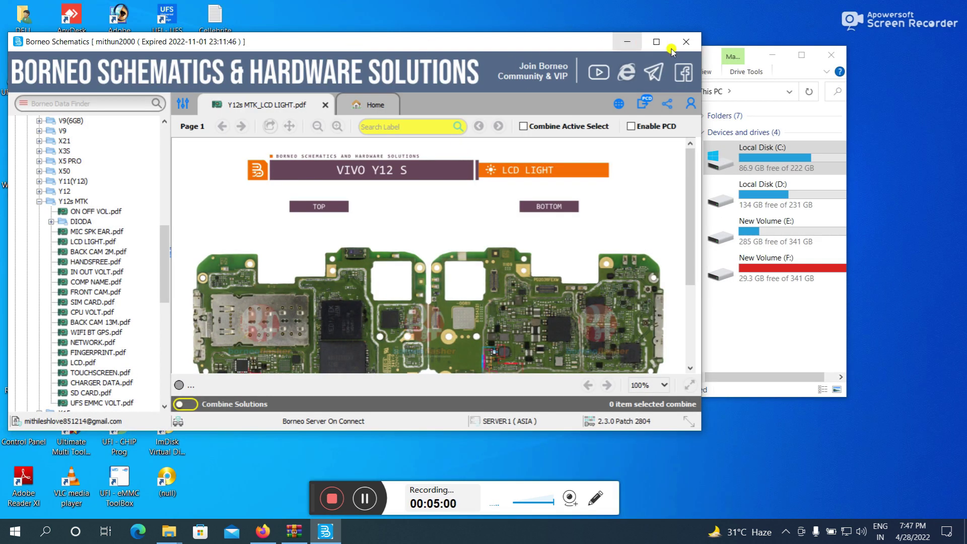
pyautogui.click(657, 41)
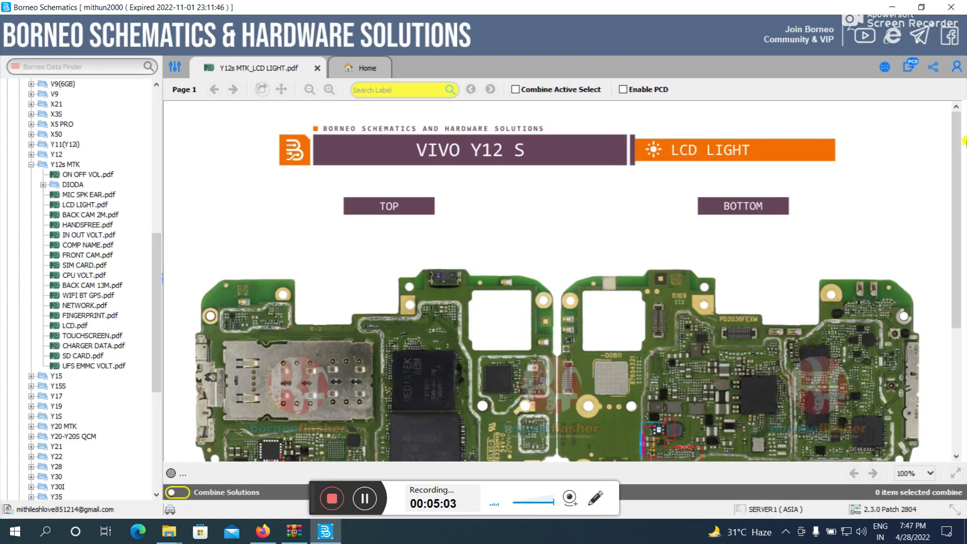
# Examine the top and bottom board views in the Vivo Y12 S LCD LIGHT diagram
pyautogui.moveTo(964, 141); pyautogui.dragTo(958, 188)
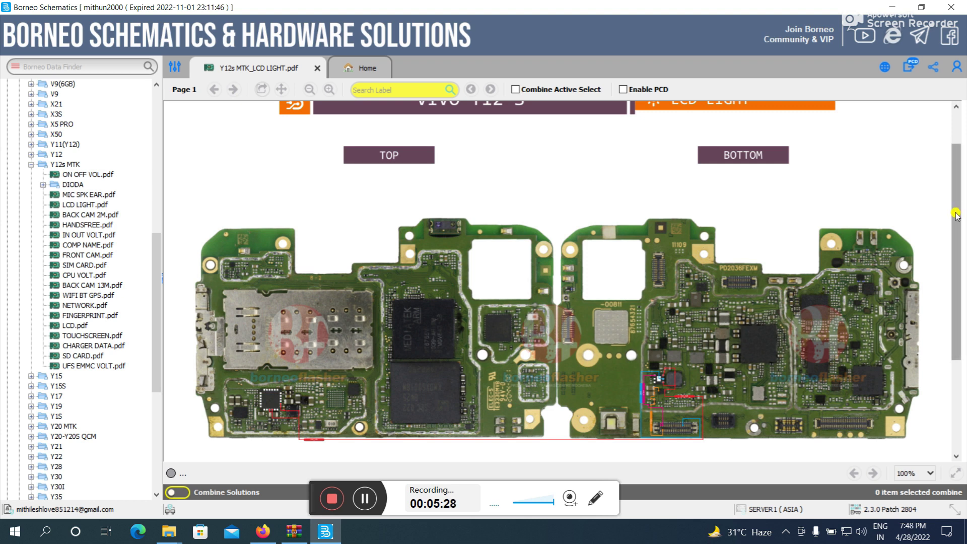
pyautogui.moveTo(955, 214); pyautogui.dragTo(938, 150)
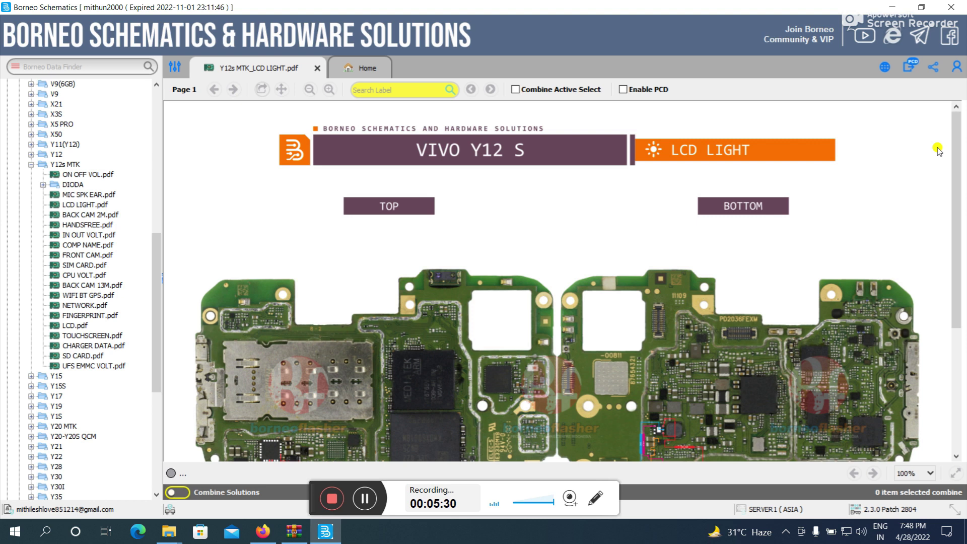
pyautogui.moveTo(954, 151); pyautogui.dragTo(961, 181)
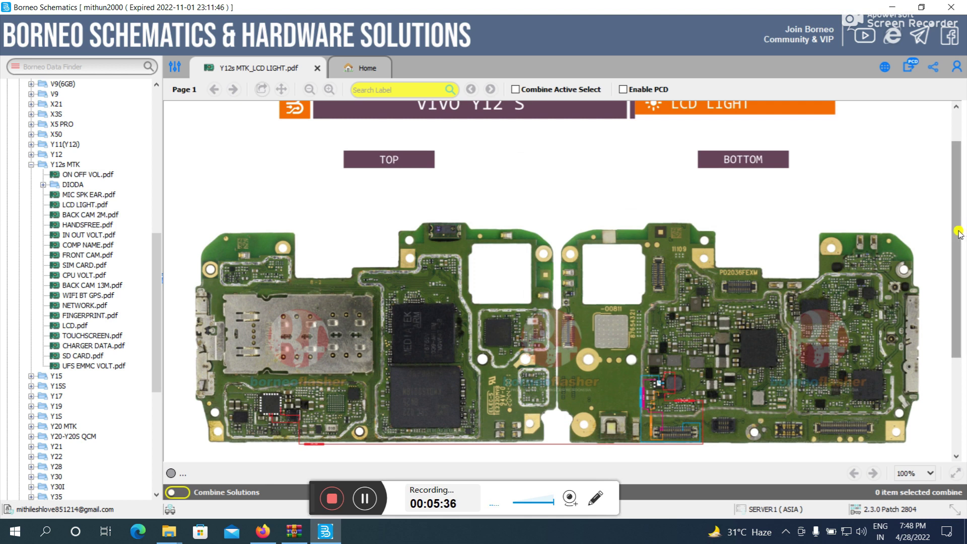
pyautogui.scroll(1, 955, 175)
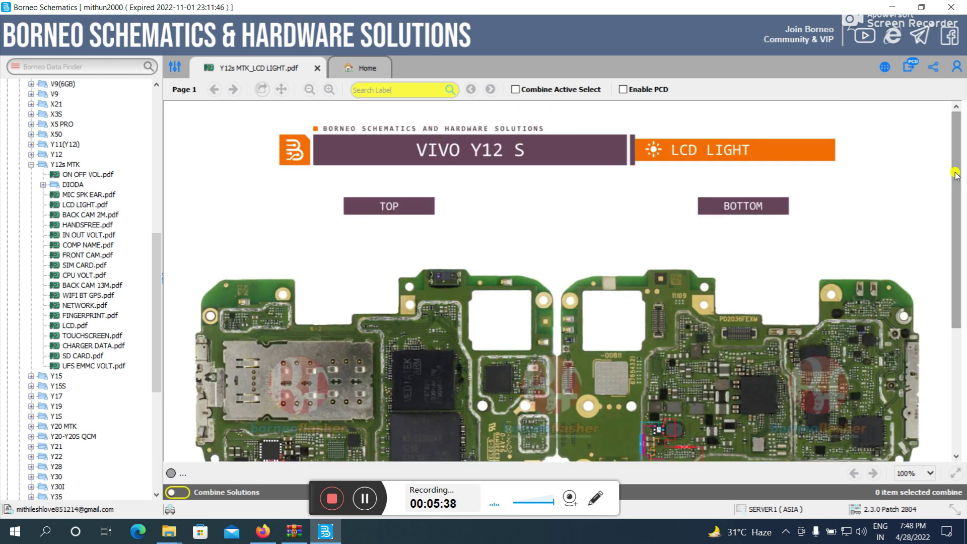